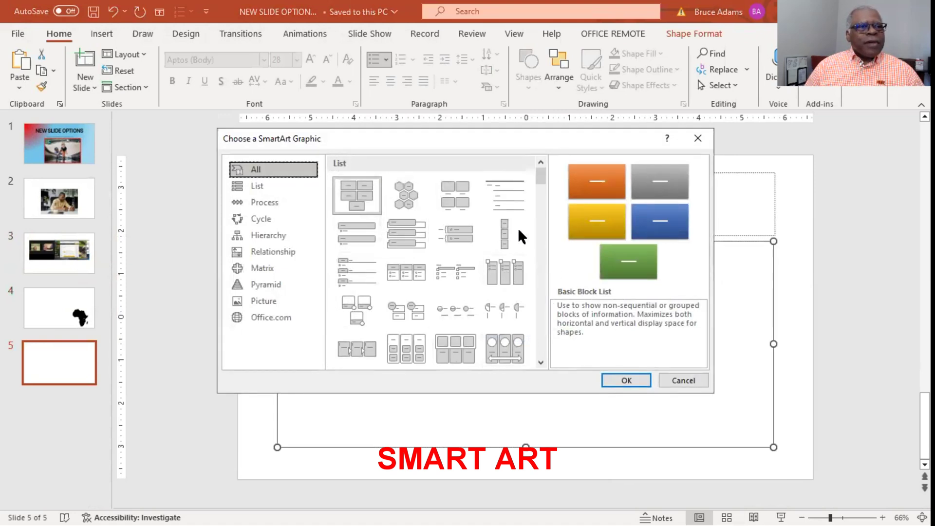
# Step: Put a Hierarchy > Half Circle Organization Chart SmartArt on slide 5, then add blank slide 6
pyautogui.scroll(-15, 542, 195)
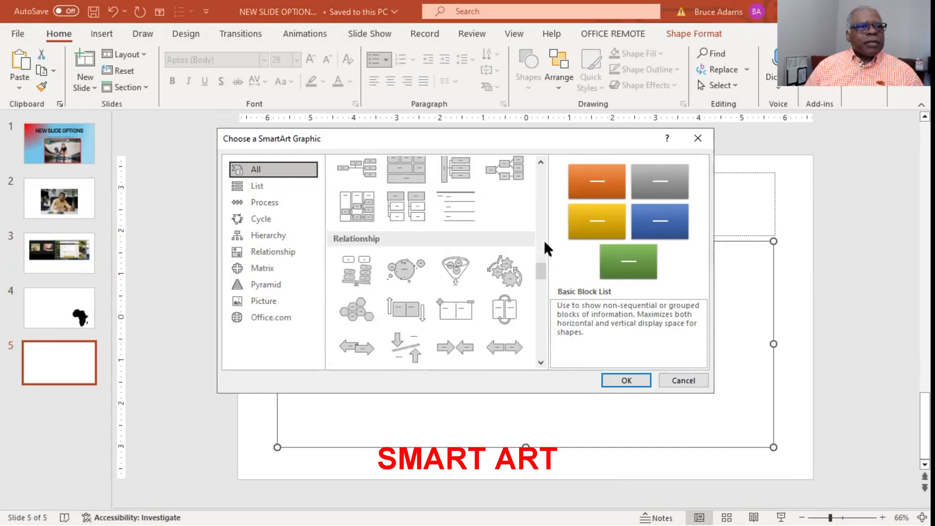
pyautogui.scroll(-10, 541, 327)
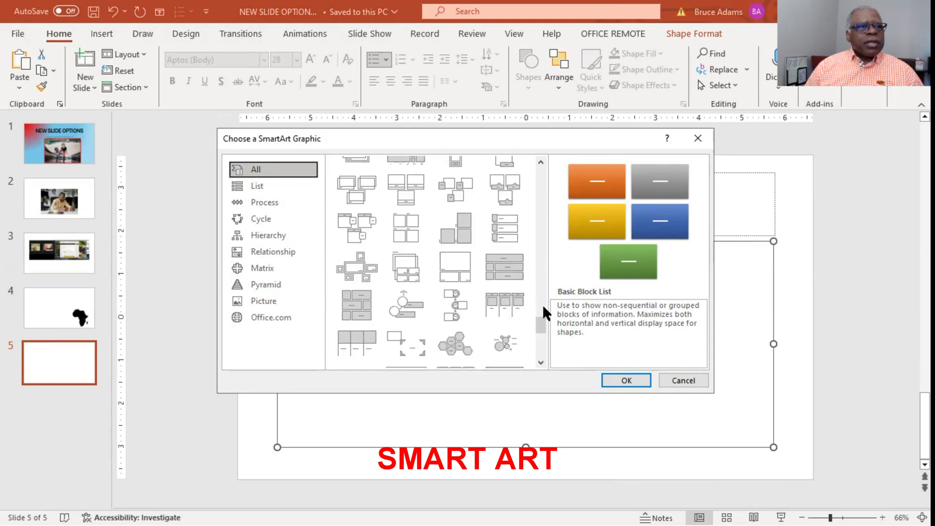
pyautogui.scroll(20, 500, 276)
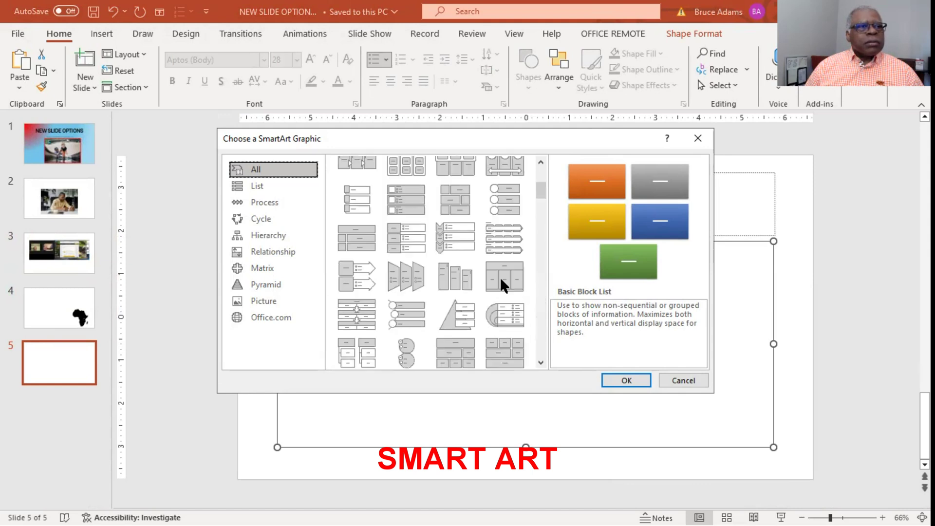
pyautogui.scroll(-10, 503, 284)
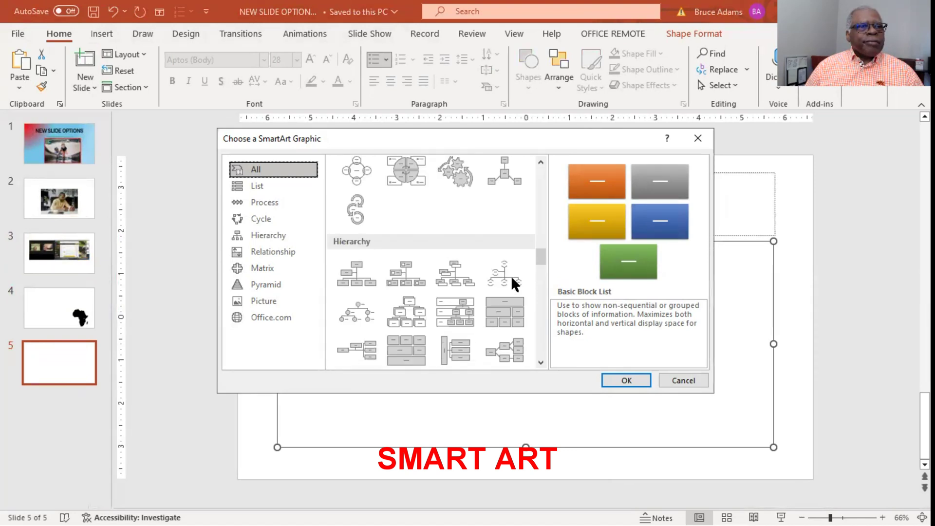
pyautogui.click(497, 270)
pyautogui.doubleClick(496, 269)
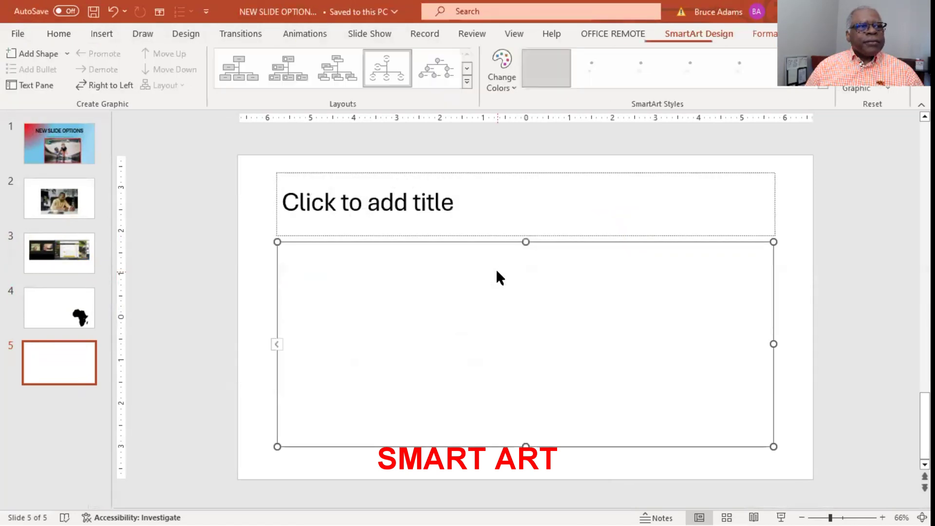
pyautogui.click(525, 294)
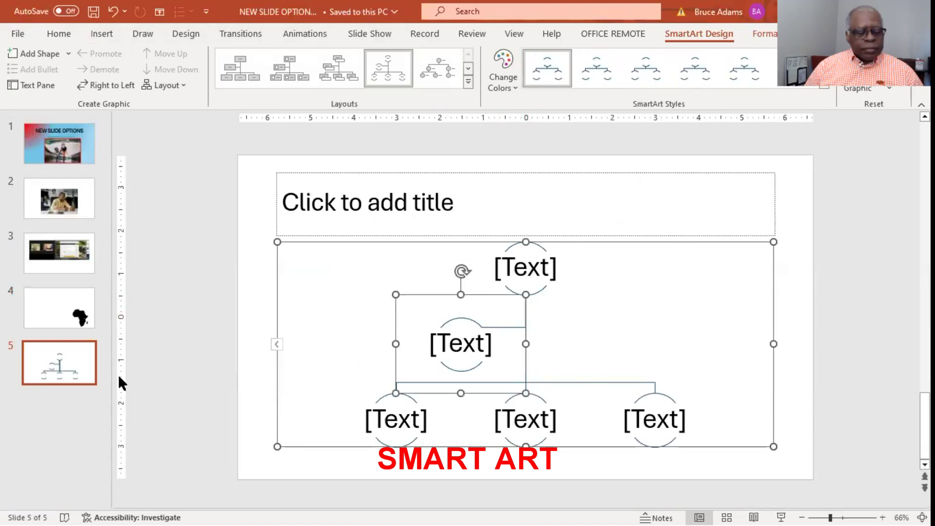
pyautogui.hotkey('ctrl', 'm')
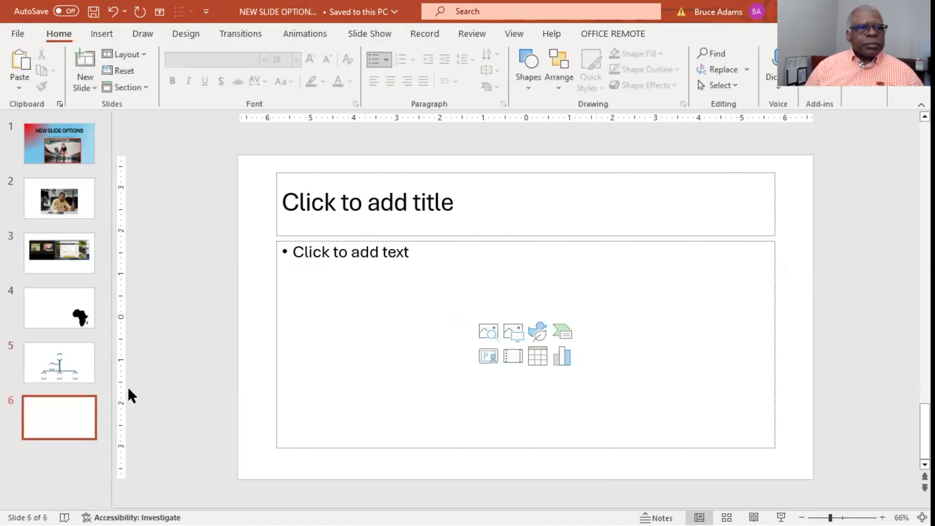
# Step: Insert a camera cameo on slide 6, try turning on its live feed, then add slide 7
pyautogui.click(490, 355)
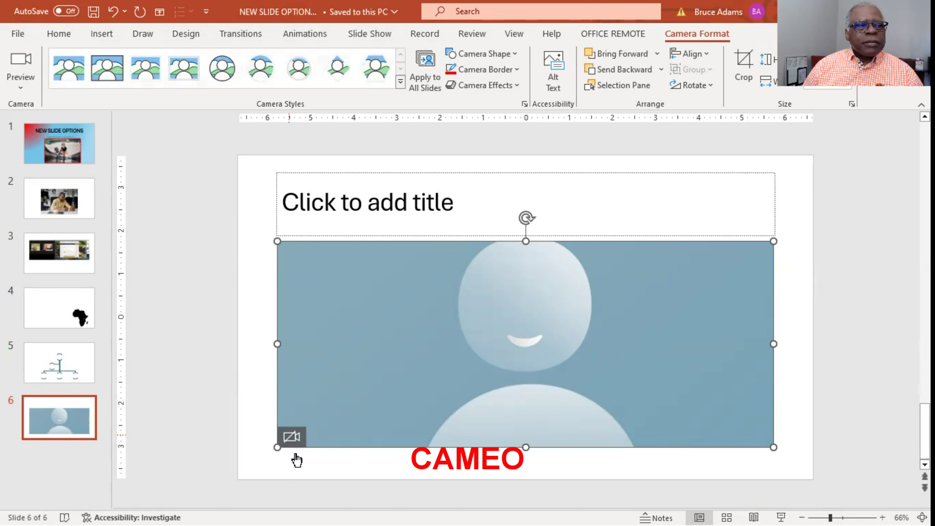
pyautogui.click(291, 438)
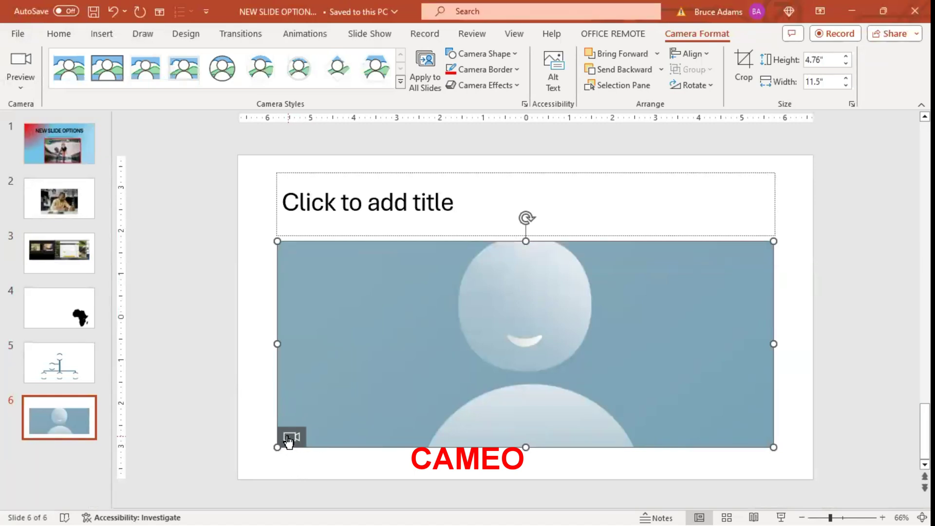
pyautogui.click(288, 438)
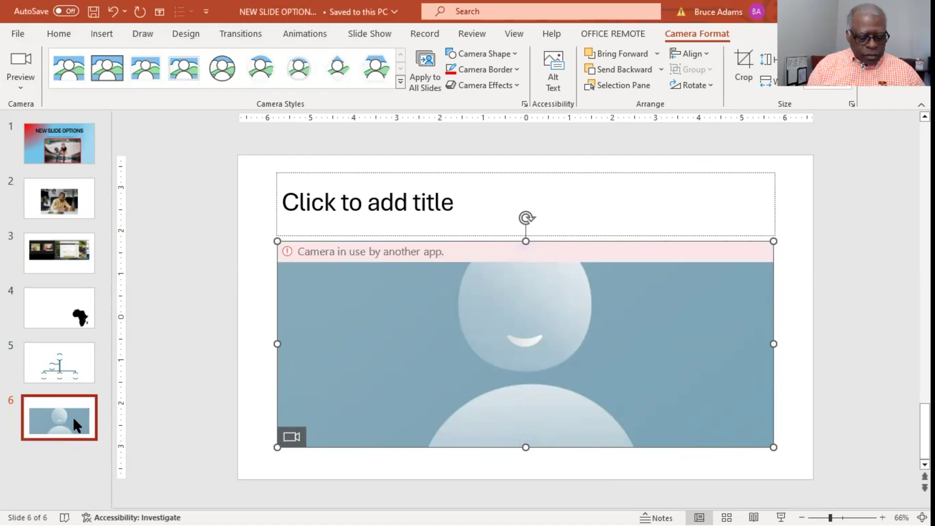
pyautogui.hotkey('ctrl', 'm')
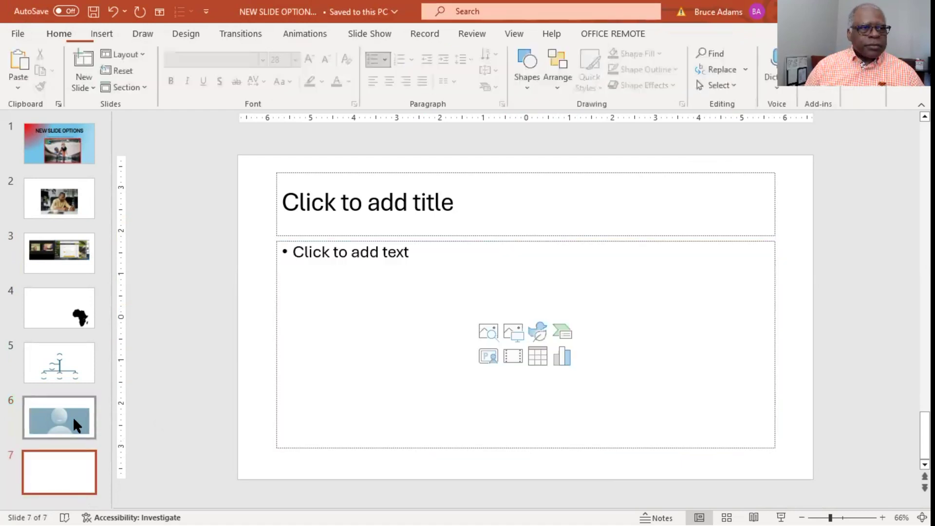
# Step: Insert video 20230720_210924.mp4 on slide 7, preview it to about five seconds, then add slide 8
pyautogui.click(512, 356)
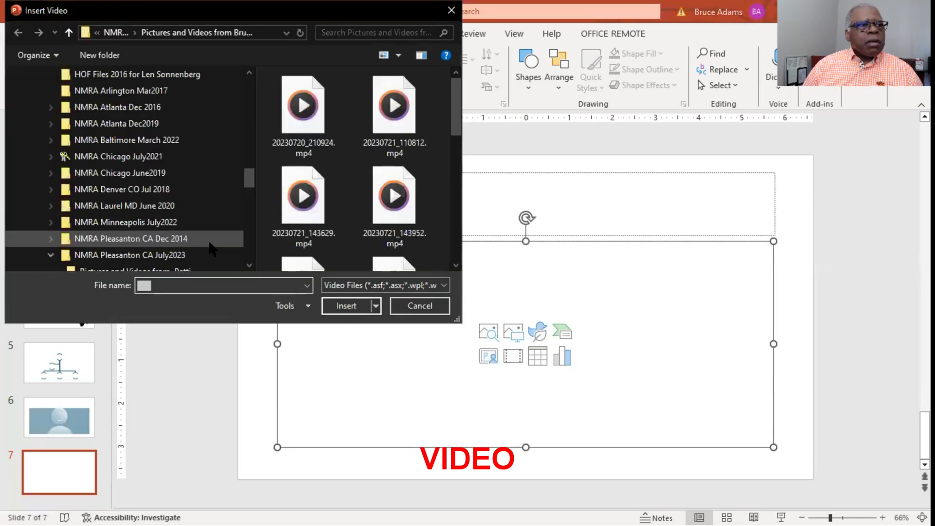
pyautogui.doubleClick(305, 114)
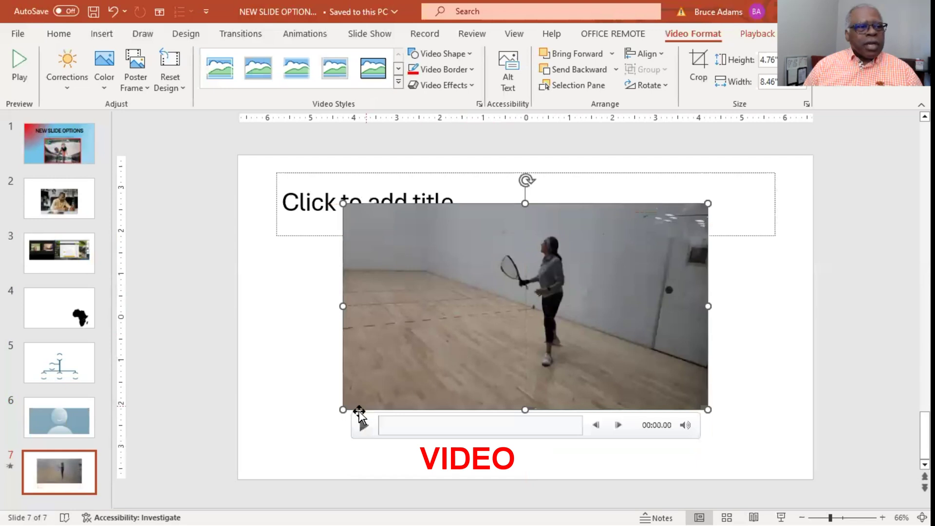
pyautogui.click(361, 425)
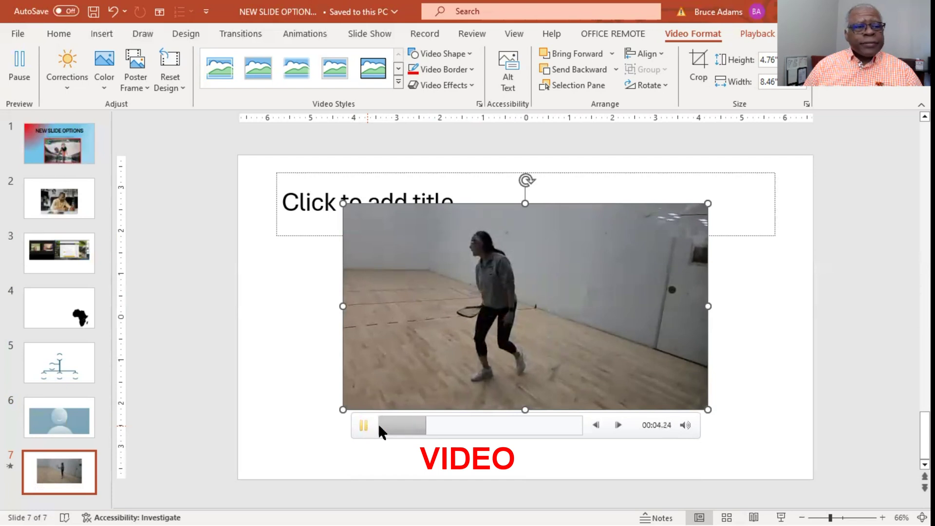
pyautogui.click(361, 422)
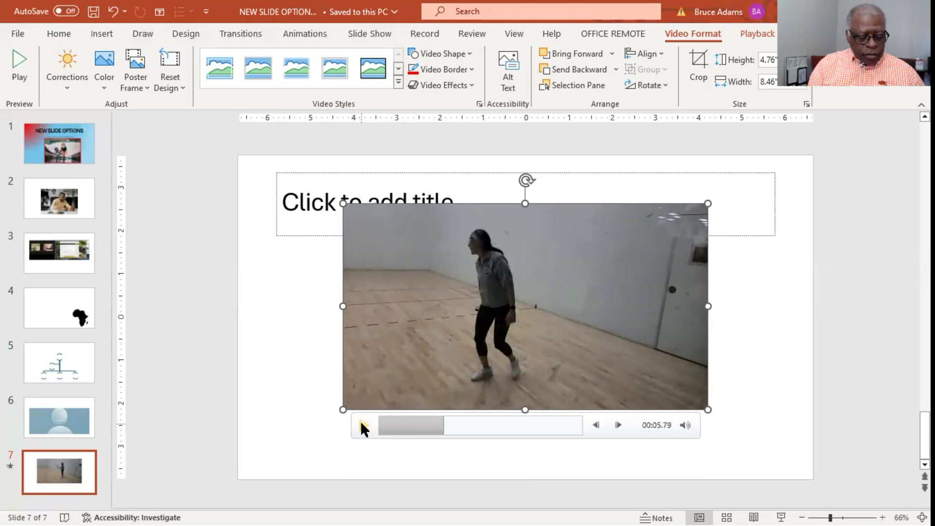
pyautogui.hotkey('ctrl', 'm')
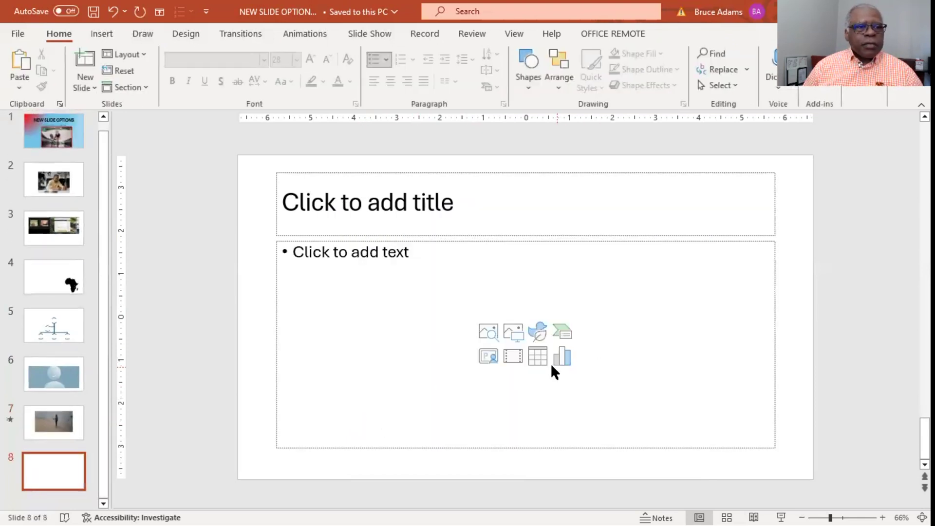
# Step: Insert a 4-column, 2-row table on slide 8 with headers aaa, bbb, ccc, ddd
pyautogui.click(541, 359)
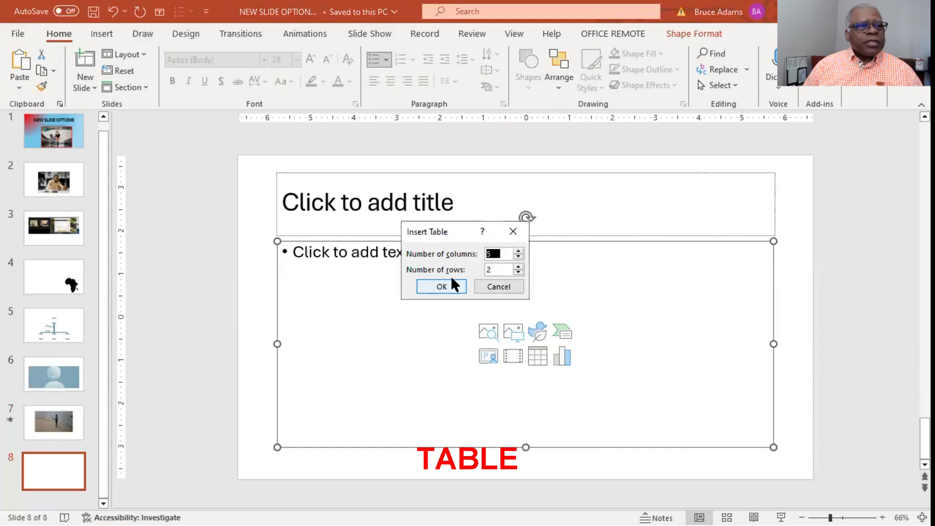
pyautogui.click(518, 256)
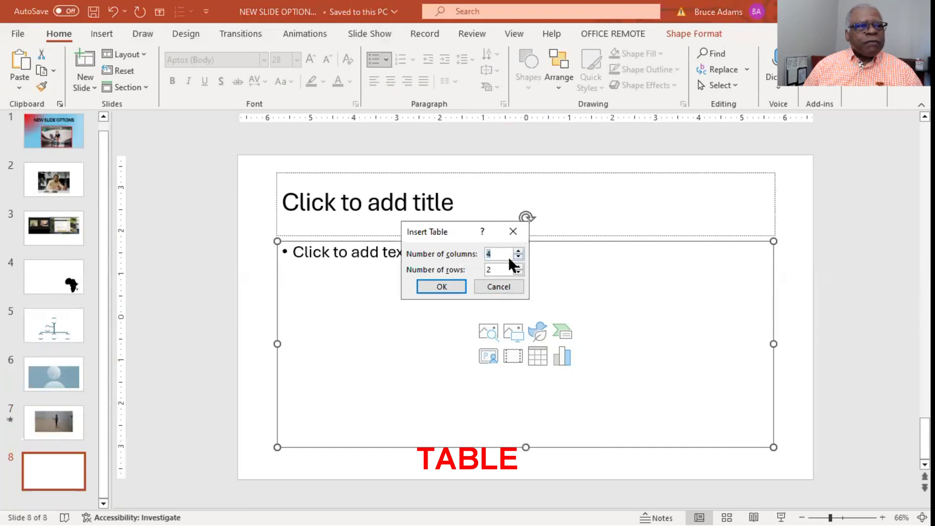
pyautogui.click(446, 284)
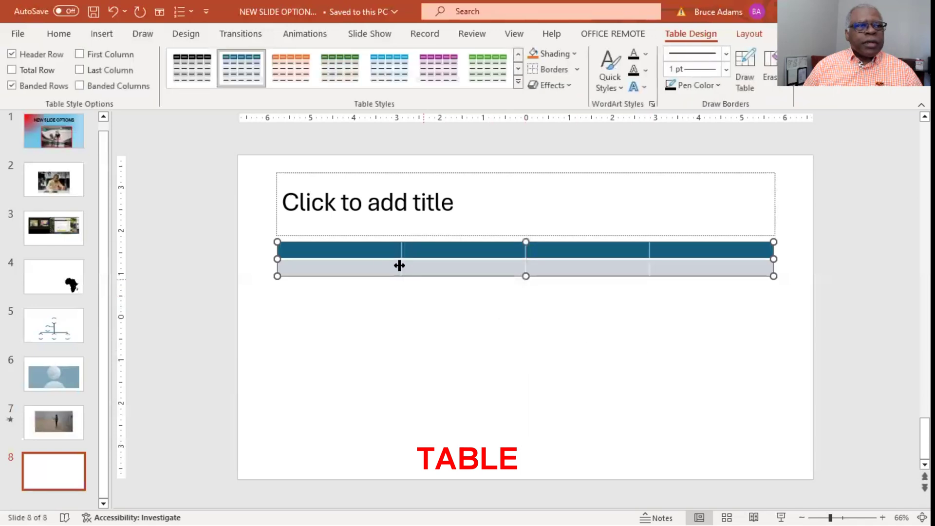
pyautogui.click(353, 251)
pyautogui.write('aa')
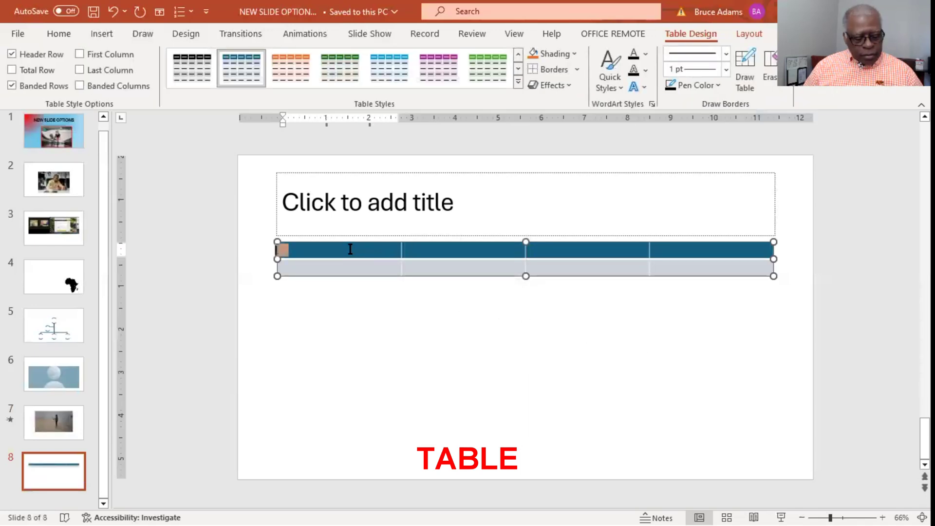
pyautogui.write('a')
pyautogui.click(441, 252)
pyautogui.write('bbb')
pyautogui.click(567, 248)
pyautogui.write('ccc')
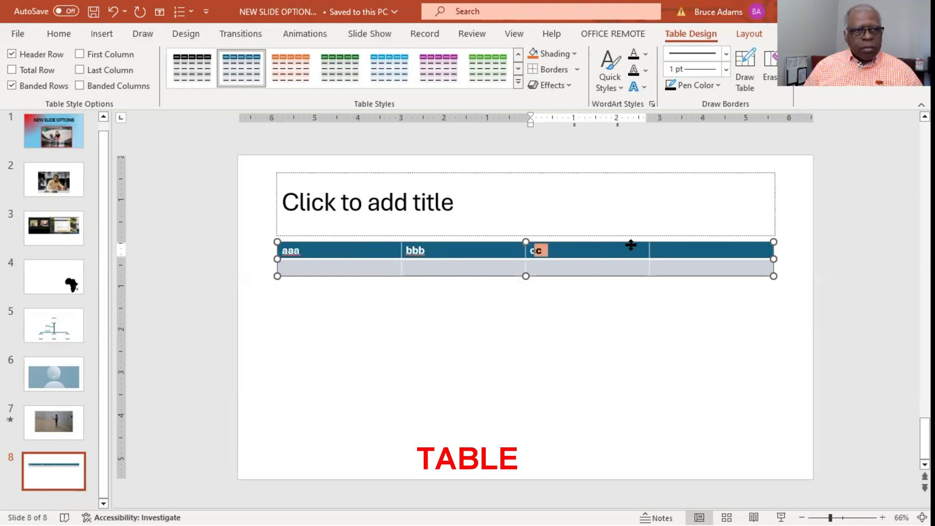
pyautogui.click(669, 249)
pyautogui.write('cc')
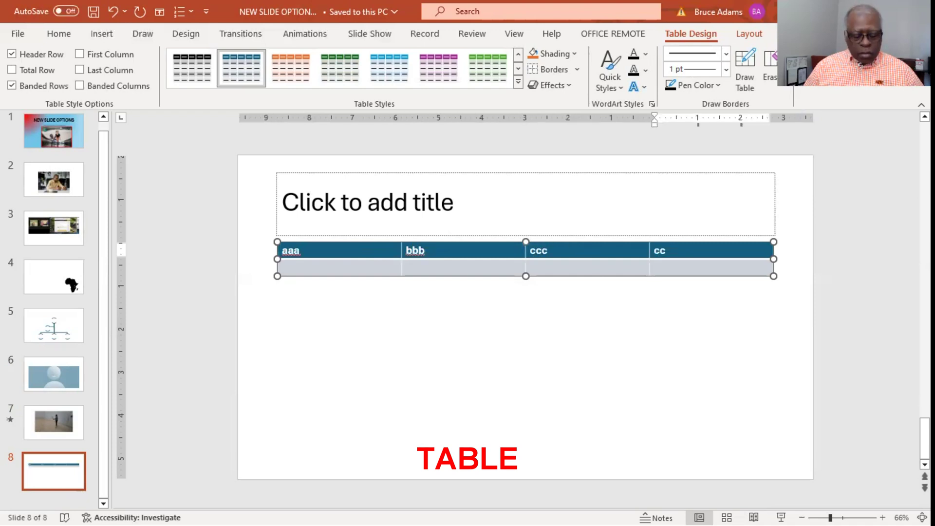
pyautogui.press('BackSpace')
pyautogui.press('BackSpace')
pyautogui.write('ddd')
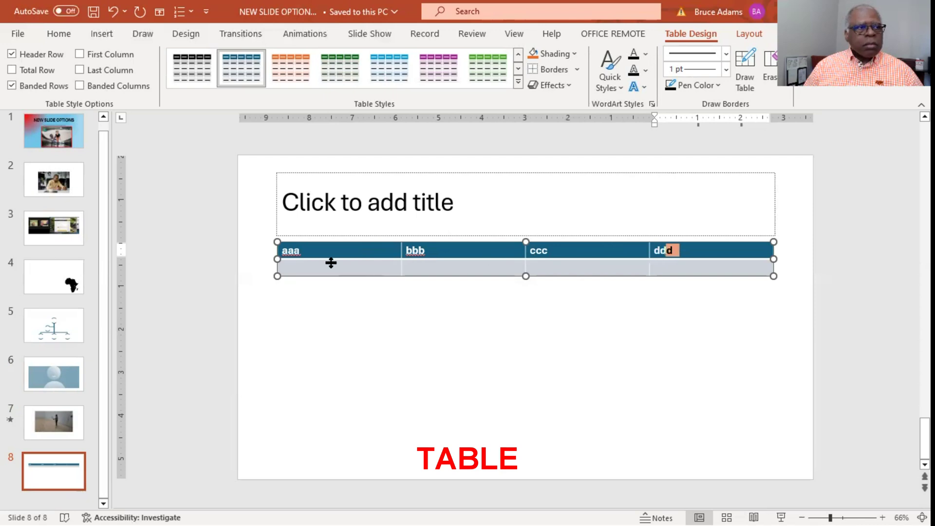
# Step: Fill the second table row with 11122, 222, 444, 333, then add a new slide
pyautogui.press('Tab')
pyautogui.write('11')
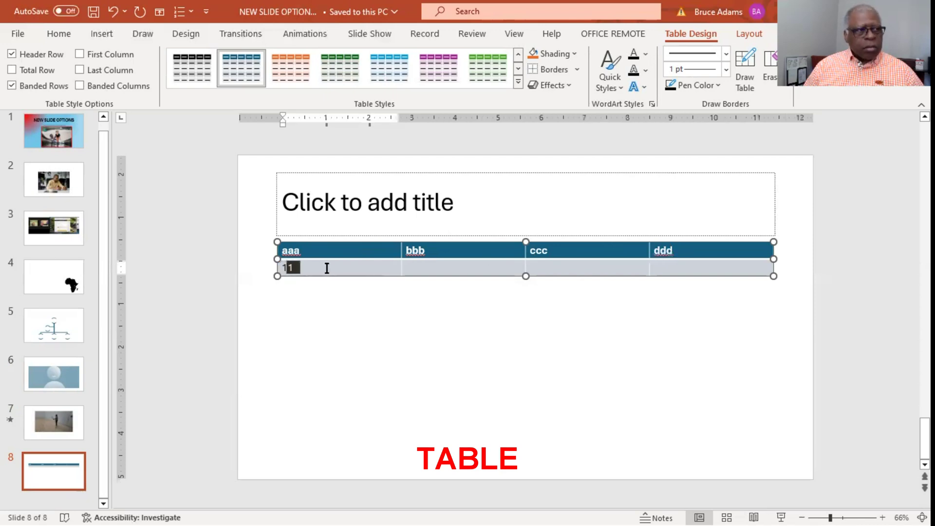
pyautogui.write('122')
pyautogui.press('Tab')
pyautogui.write('222')
pyautogui.press('Tab')
pyautogui.write('444')
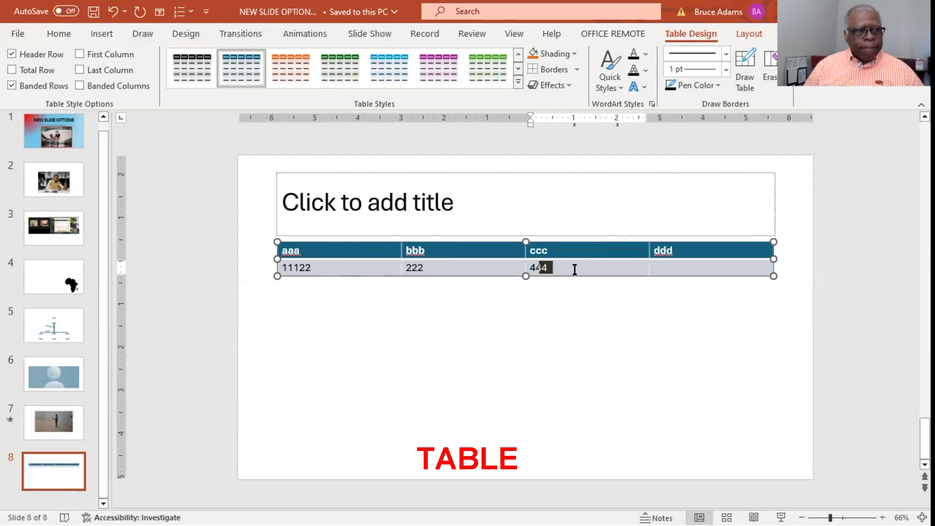
pyautogui.press('Tab')
pyautogui.write('333')
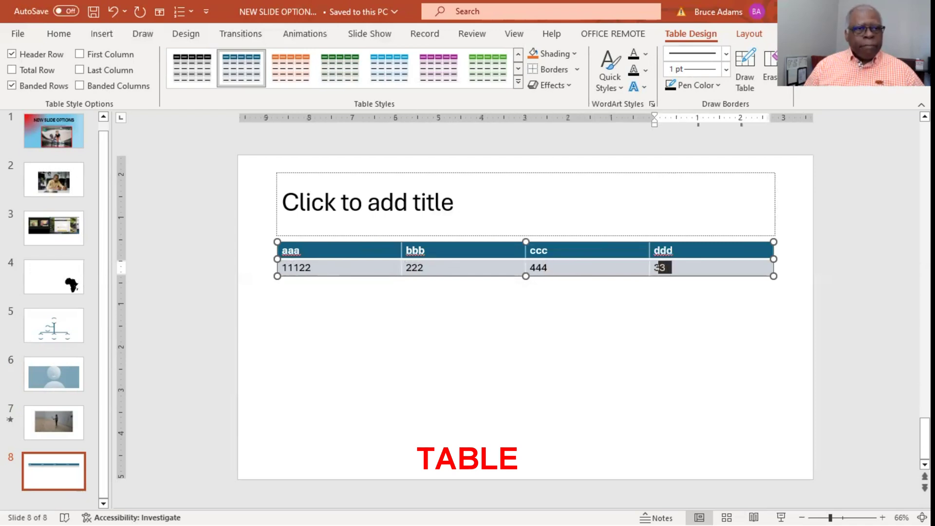
pyautogui.click(462, 348)
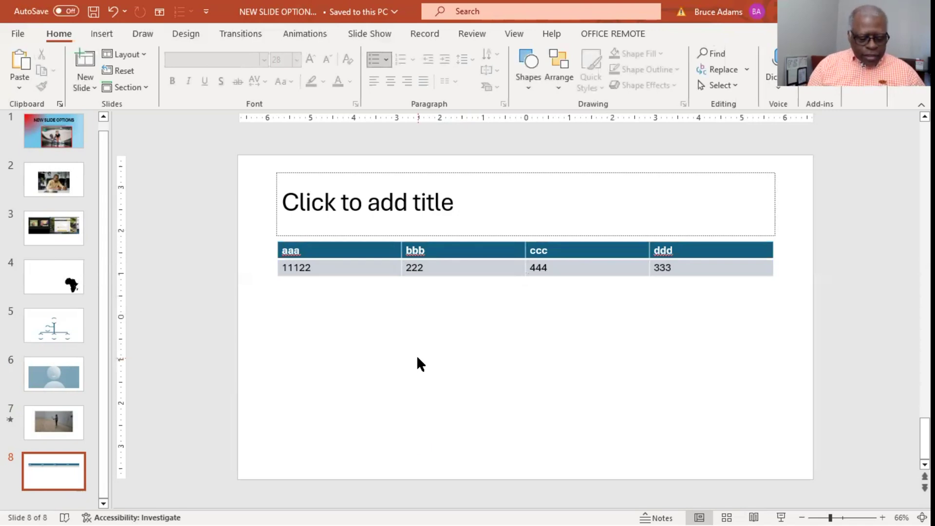
pyautogui.hotkey('ctrl', 'm')
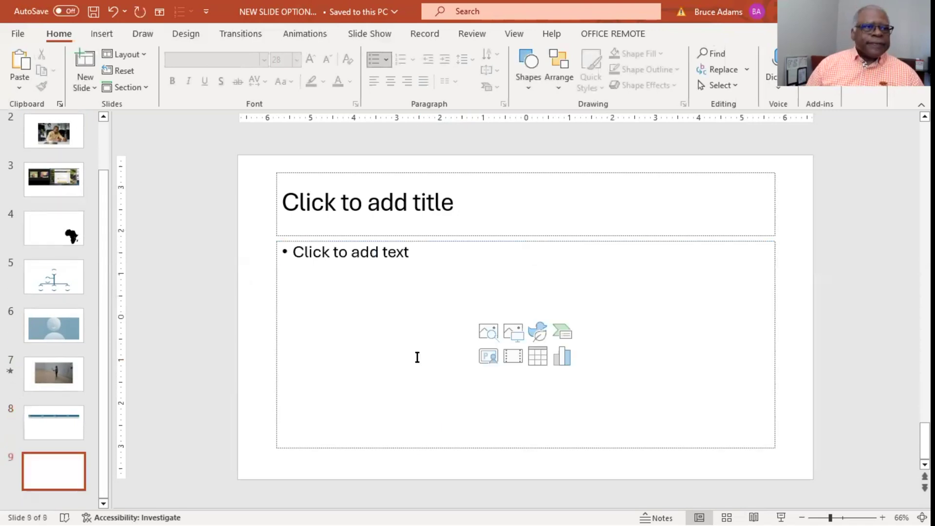
# Step: Insert a Line > 100% Stacked Line chart with sample data on slide 9
pyautogui.click(560, 353)
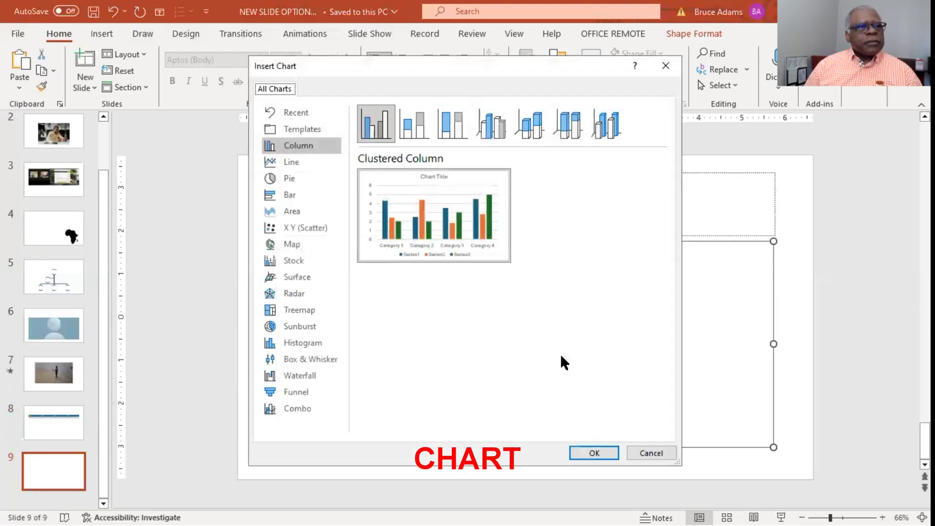
pyautogui.moveTo(378, 159)
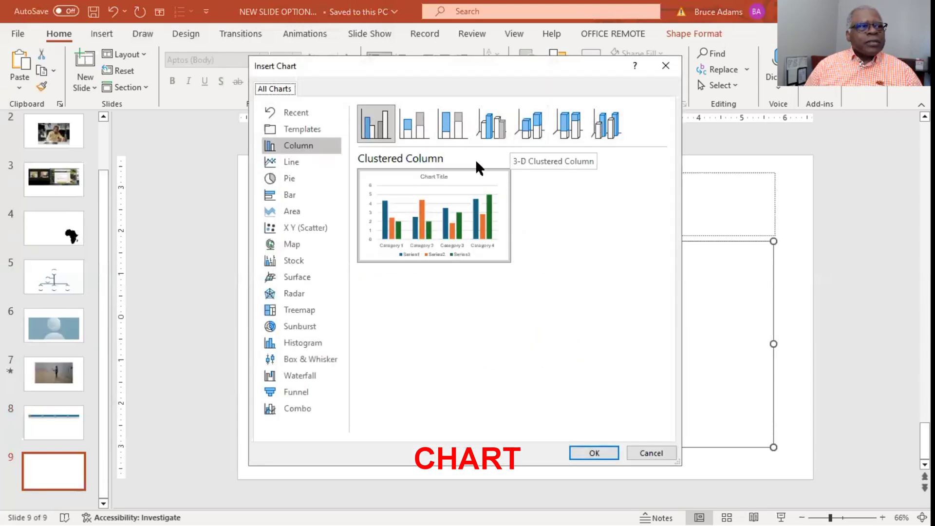
pyautogui.click(287, 163)
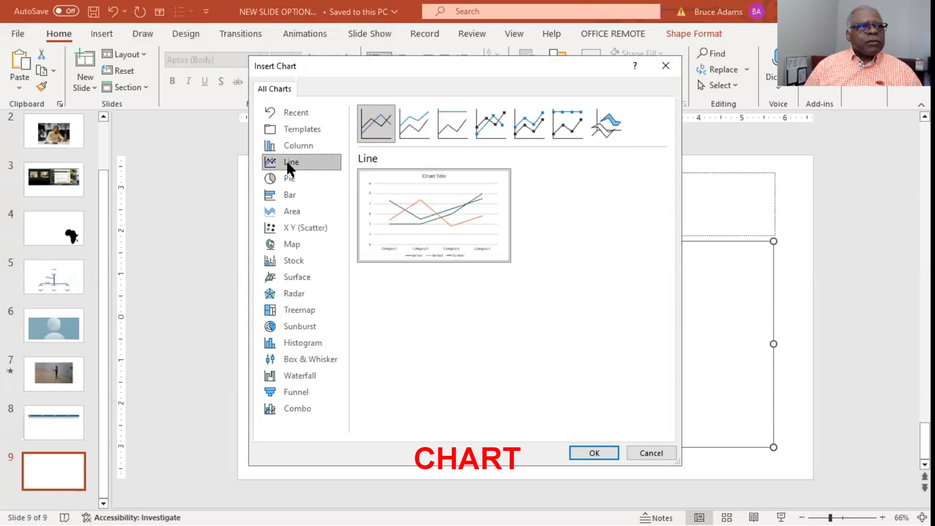
pyautogui.click(453, 126)
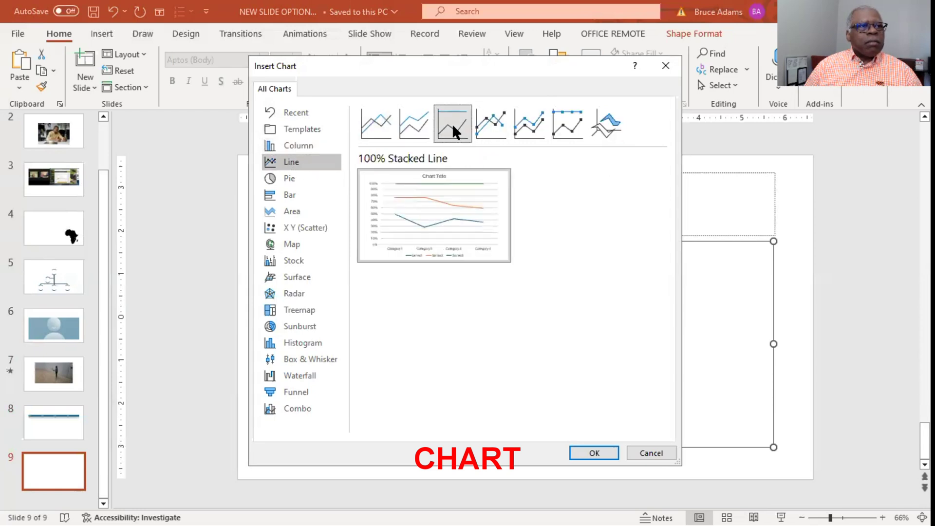
pyautogui.doubleClick(452, 124)
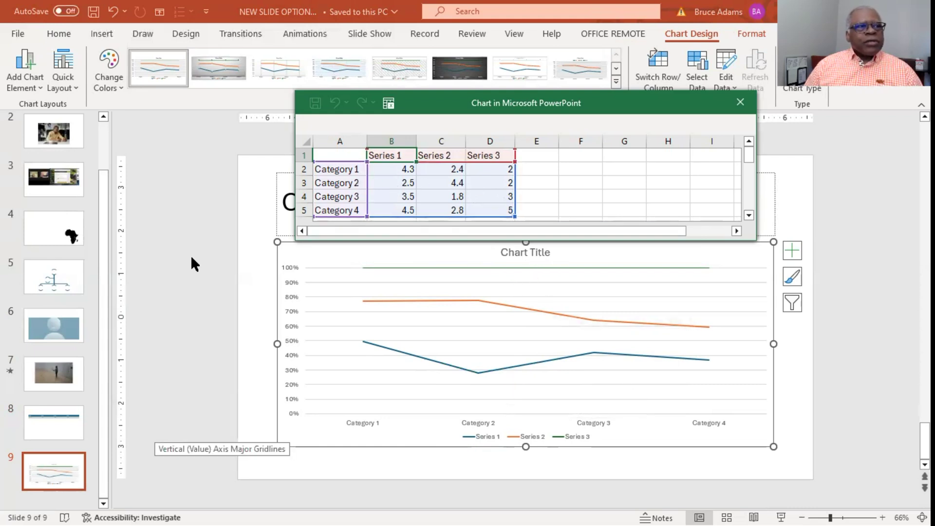
# Step: Select slide 9 in the thumbnail pane and add new slide 10 after it
pyautogui.scroll(3, 191, 255)
pyautogui.scroll(1, 192, 257)
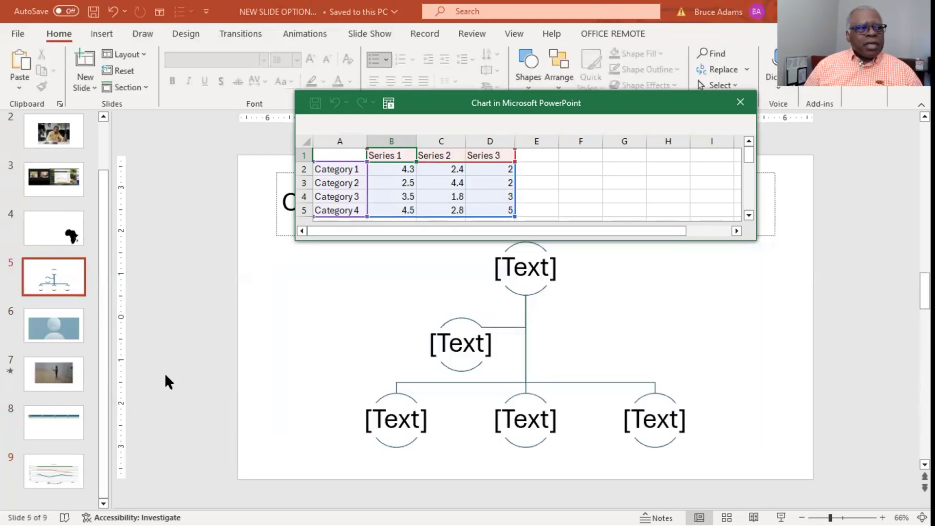
pyautogui.scroll(-4, 165, 373)
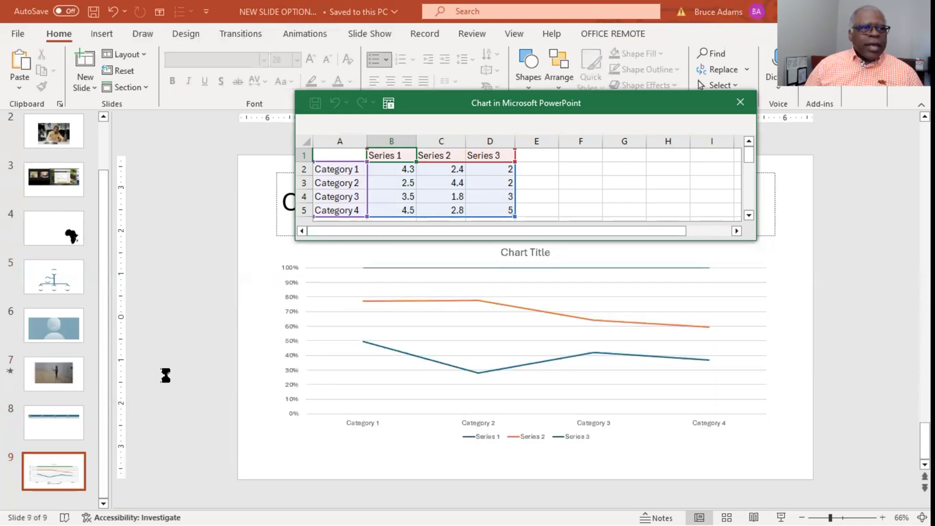
pyautogui.click(63, 474)
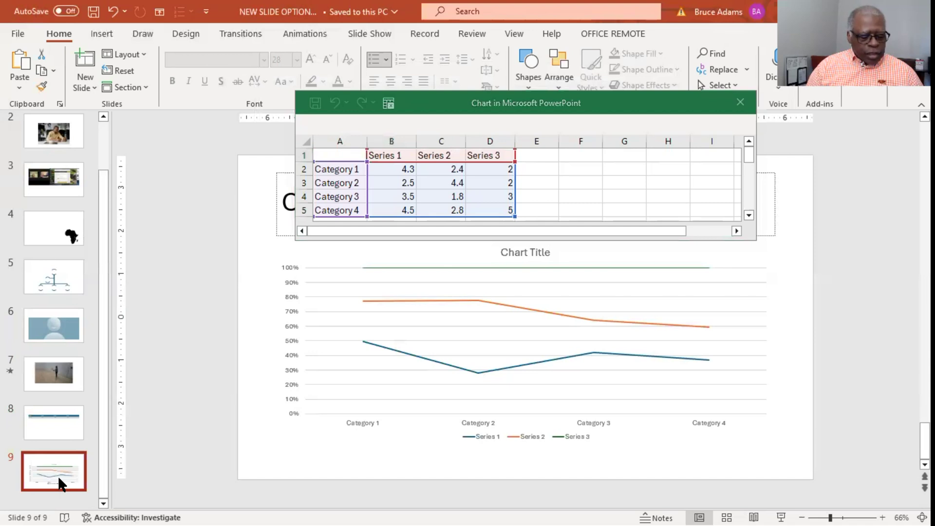
pyautogui.press('Return')
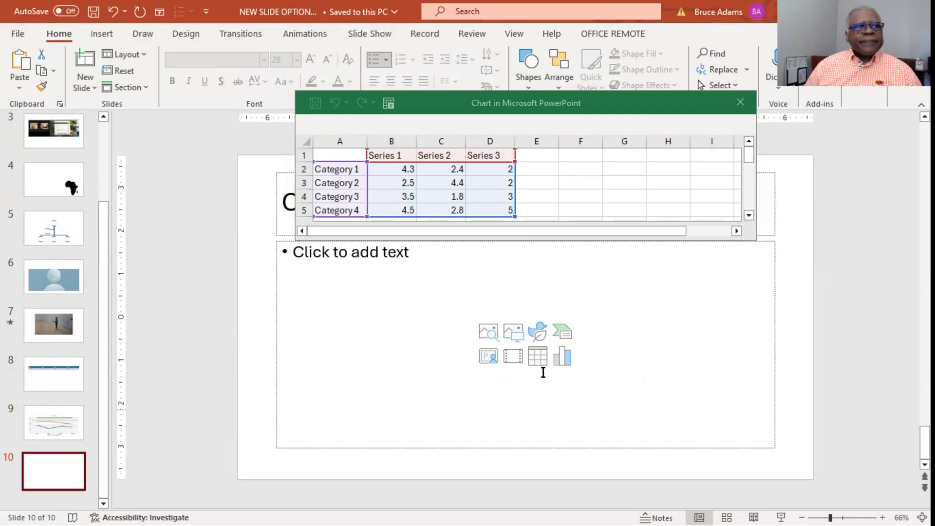
# Step: Add a Title and Content slide from the New Slide layouts
pyautogui.moveTo(99, 230); pyautogui.dragTo(99, 139)
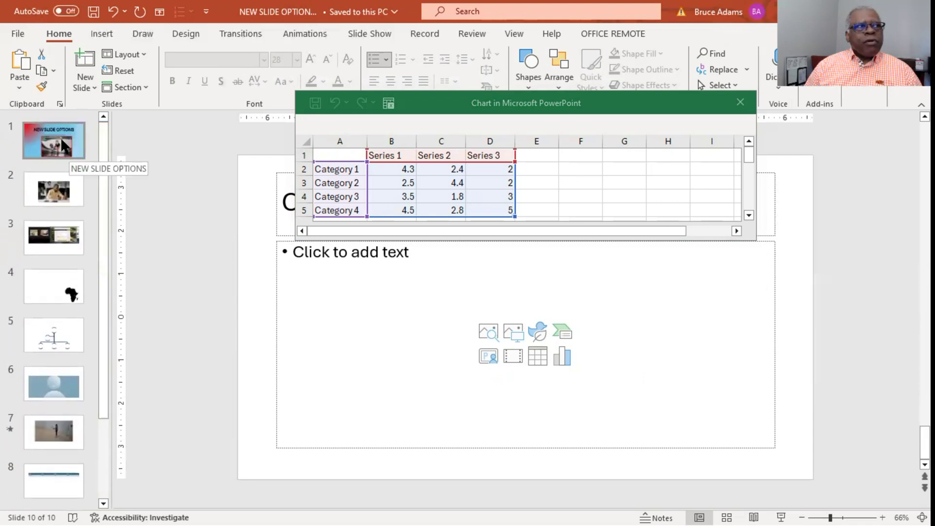
pyautogui.scroll(-3, 91, 241)
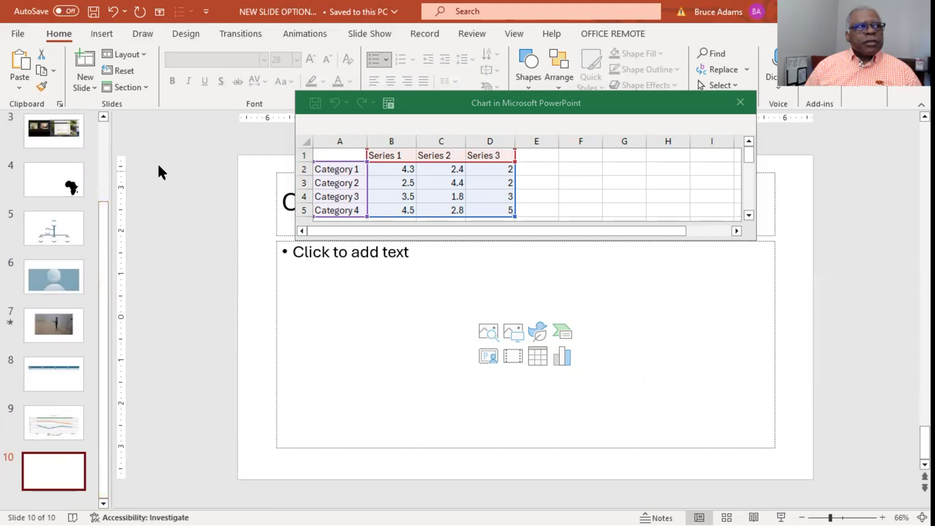
pyautogui.click(92, 83)
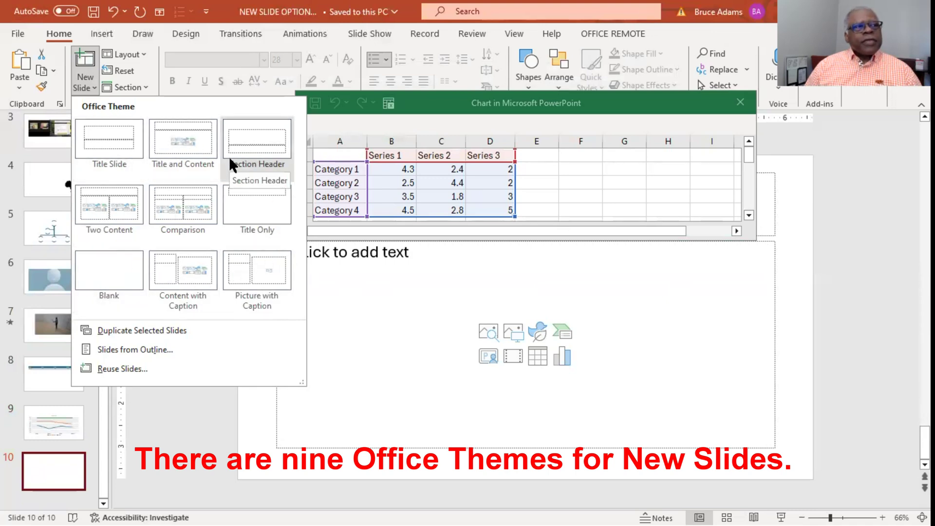
pyautogui.click(185, 143)
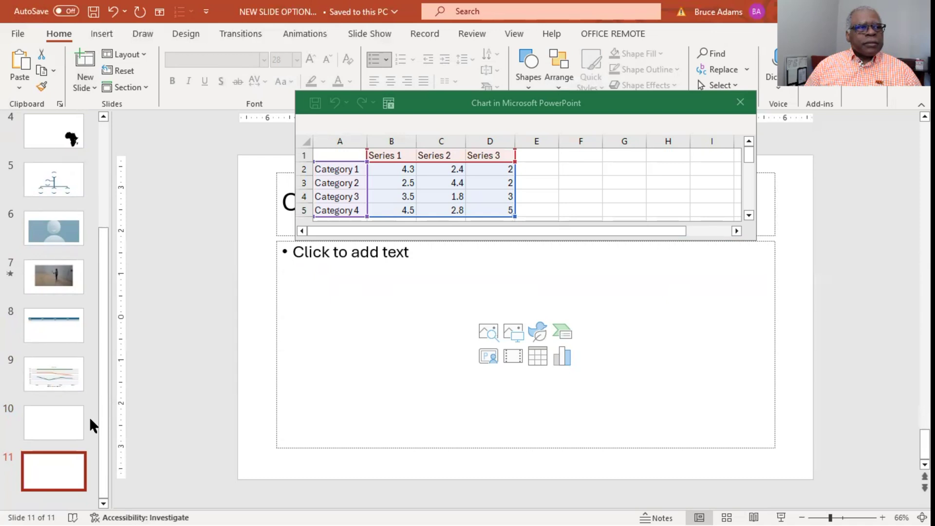
# Step: Close the chart's data sheet and add another Title and Content slide
pyautogui.click(741, 101)
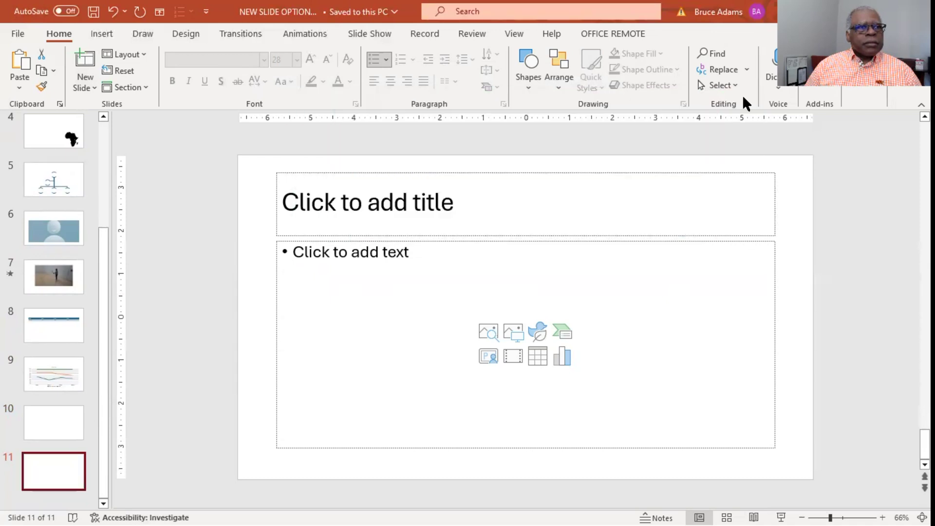
pyautogui.click(92, 85)
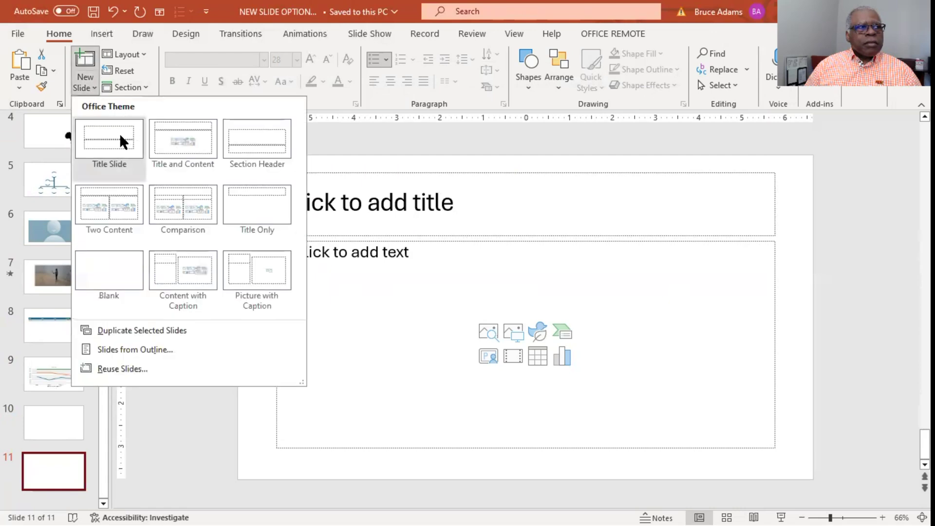
pyautogui.click(186, 139)
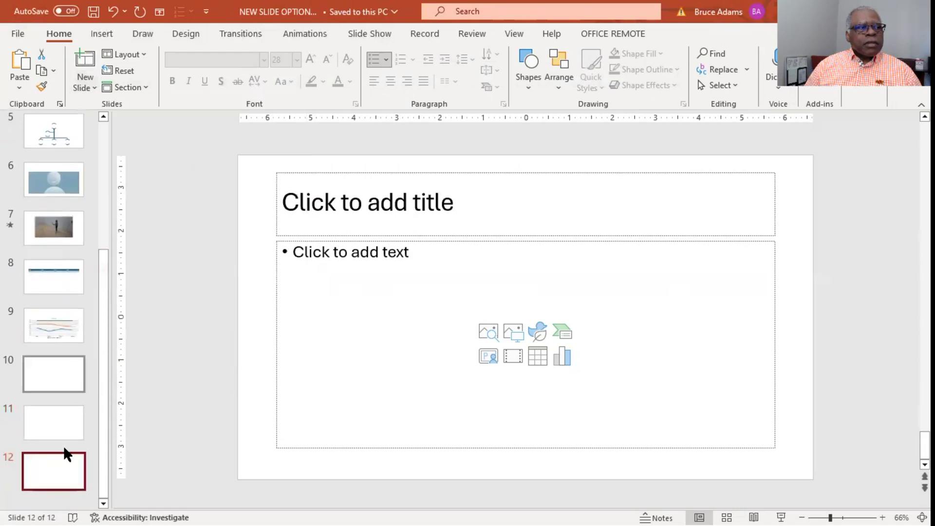